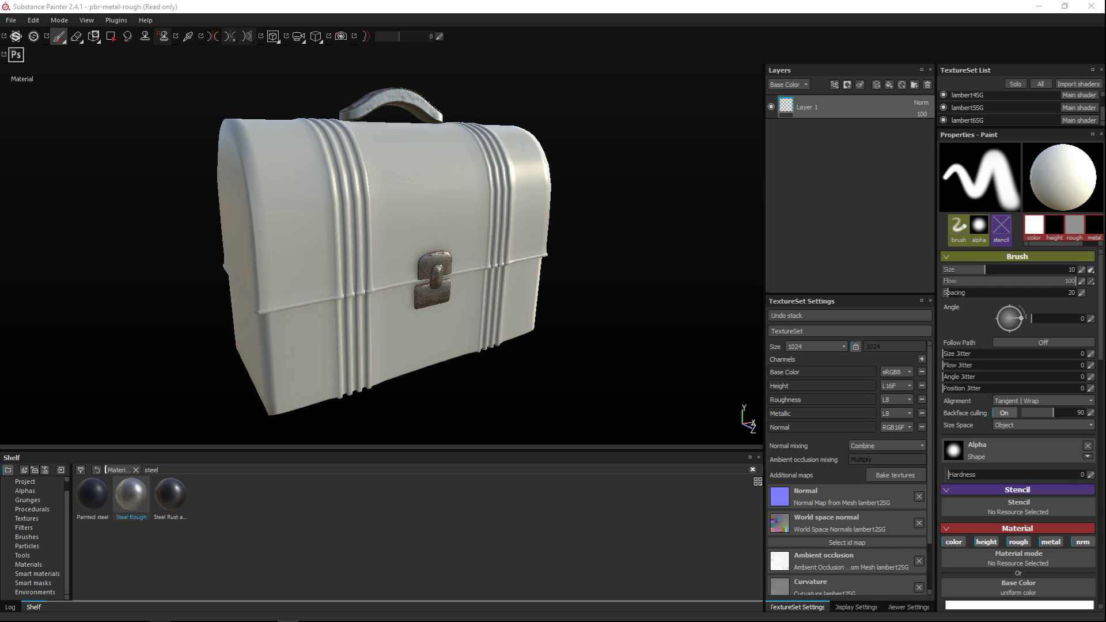
- Orbit the viewport to inspect the lunchbox from the side and front
left_click_drag(612, 380, 614, 353, "alt")
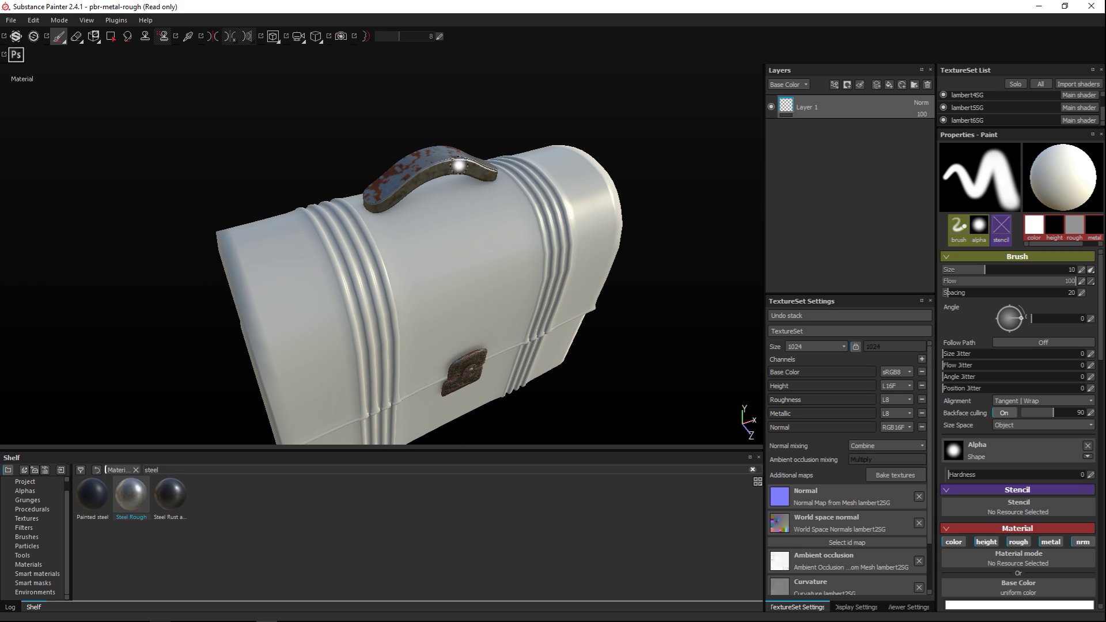
left_click_drag(593, 314, 615, 257, "alt")
right_click_drag(614, 257, 617, 287, "alt")
mouse_move(640, 321)
left_mouse_down("alt")
mouse_move(597, 328)
mouse_move(648, 372)
mouse_move(571, 306)
left_mouse_up("alt")
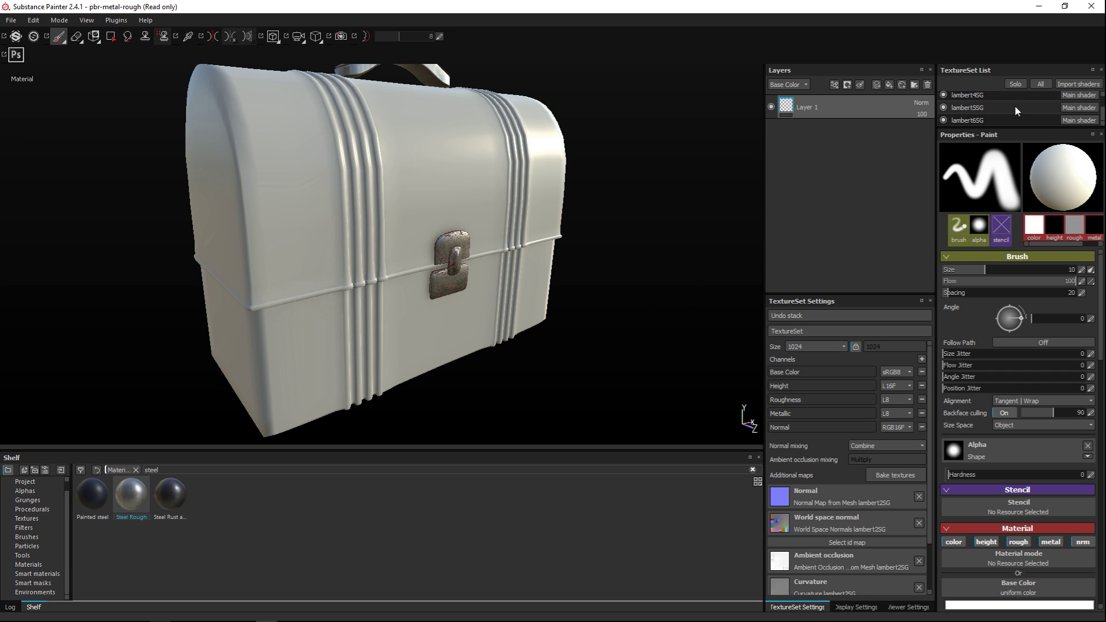
- Toggle the lambert2SG lunchbox body texture set off and on to compare
scroll(1008, 110, "up", 1)
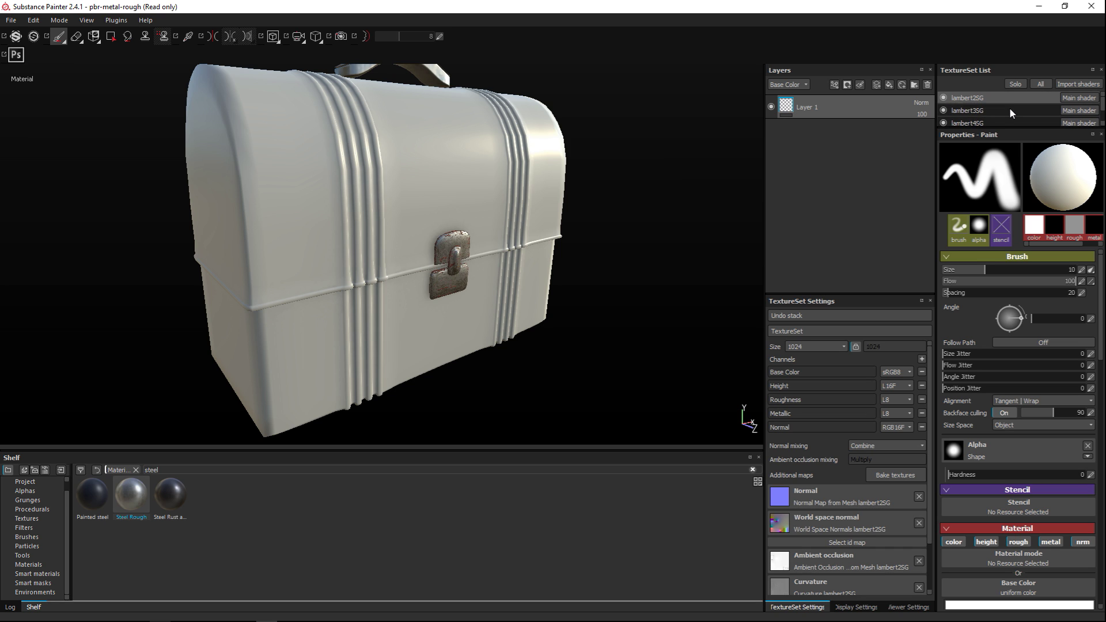
left_click(944, 97)
left_click(944, 99)
left_click(944, 99)
left_click(944, 98)
- Apply Steel Rough from the shelf as a fill layer and review the worn metal finish
left_click(109, 476)
left_click_drag(131, 496, 821, 218)
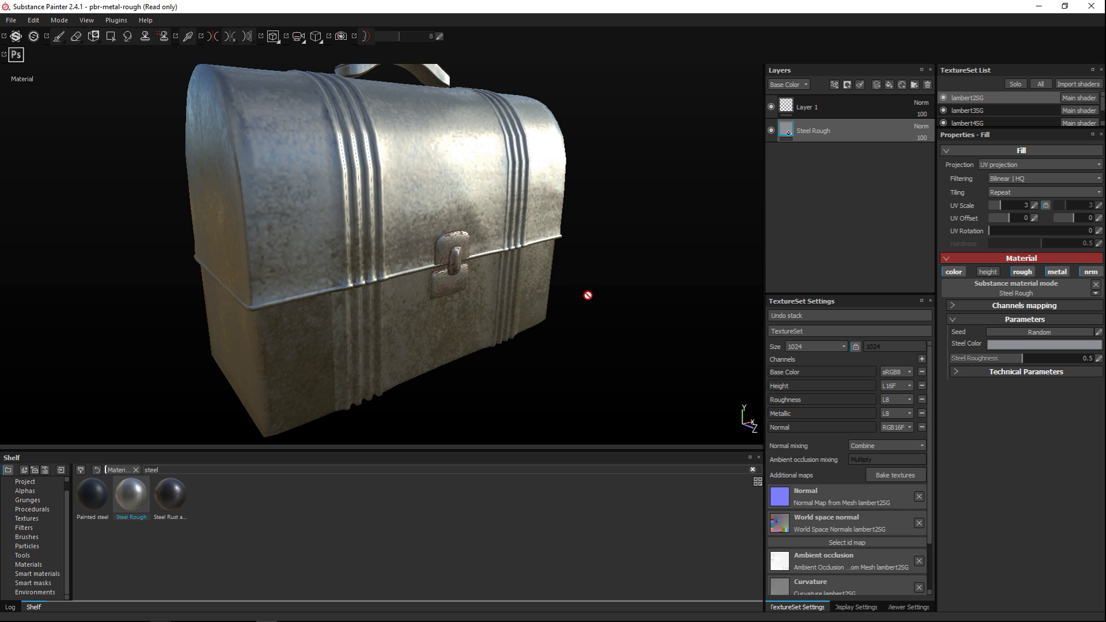
left_click_drag(655, 240, 578, 353, "alt")
middle_click_drag(578, 353, 610, 307, "alt")
left_click_drag(605, 326, 605, 338, "alt")
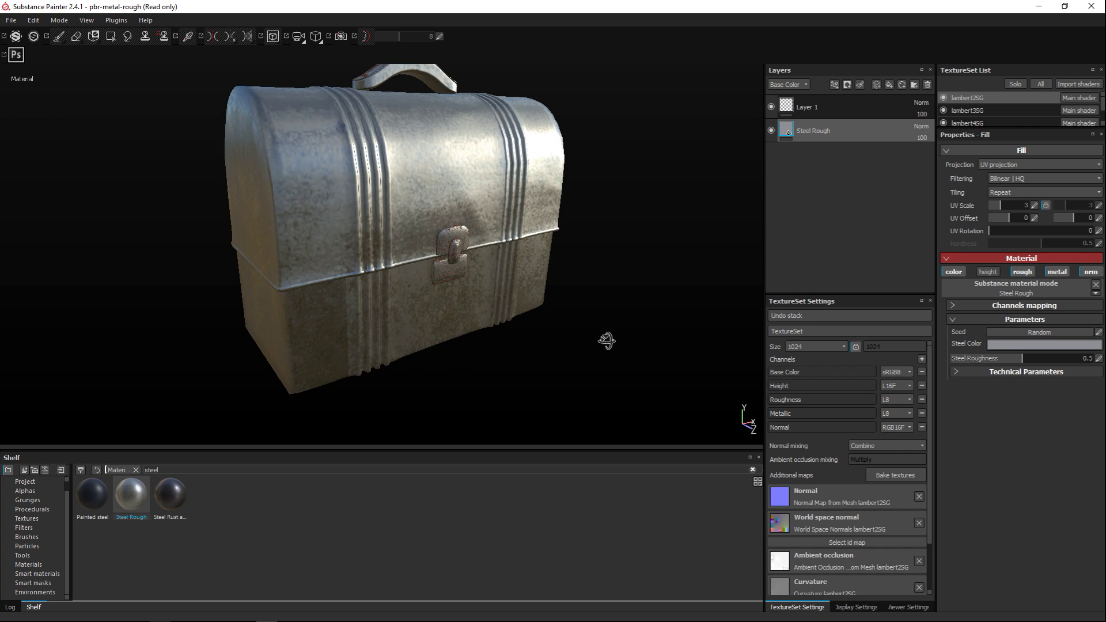
middle_click_drag(615, 336, 627, 360, "alt")
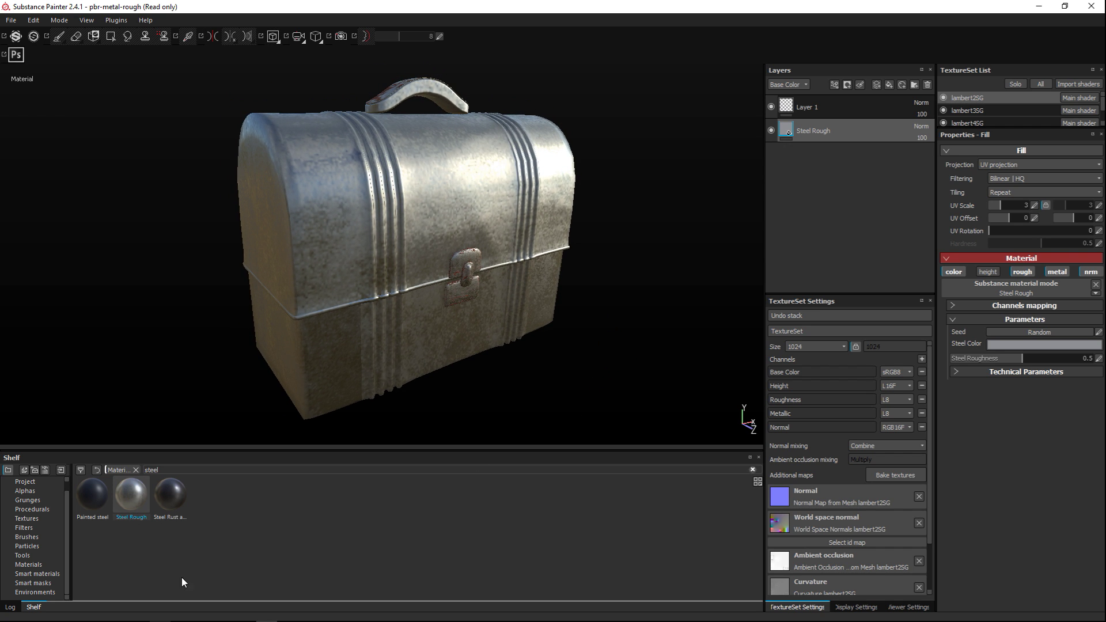
double_click(196, 473)
- Find 'paint' in the shelf, place Painted steel below Steel Rough, and select Steel Rough
type("paint")
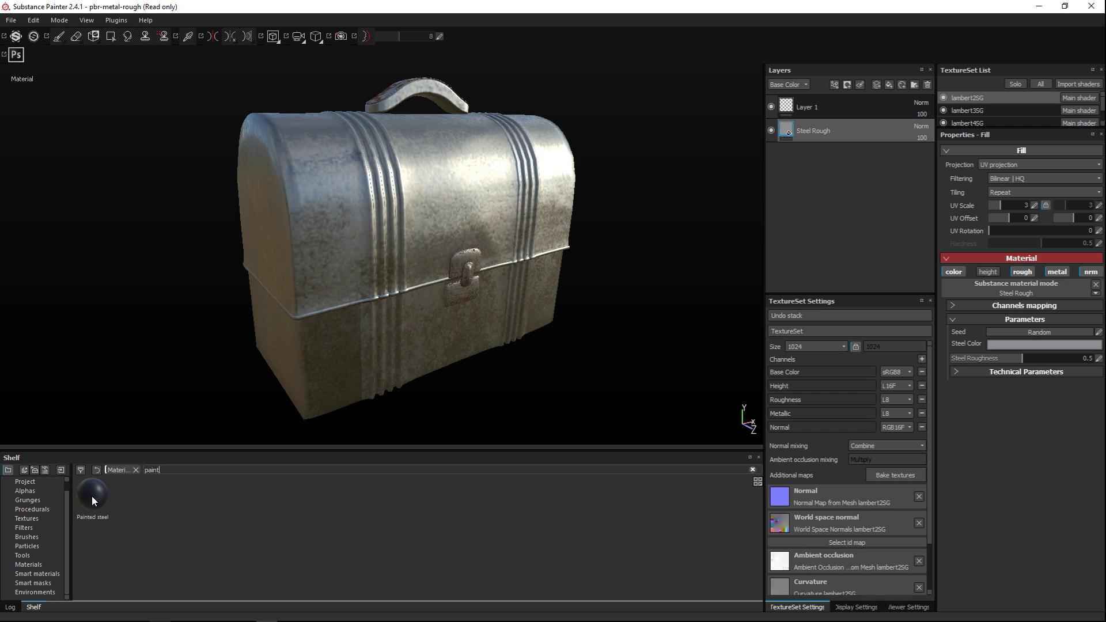
mouse_move(92, 496)
left_mouse_down()
mouse_move(242, 489)
mouse_move(813, 303)
mouse_move(833, 240)
left_mouse_up()
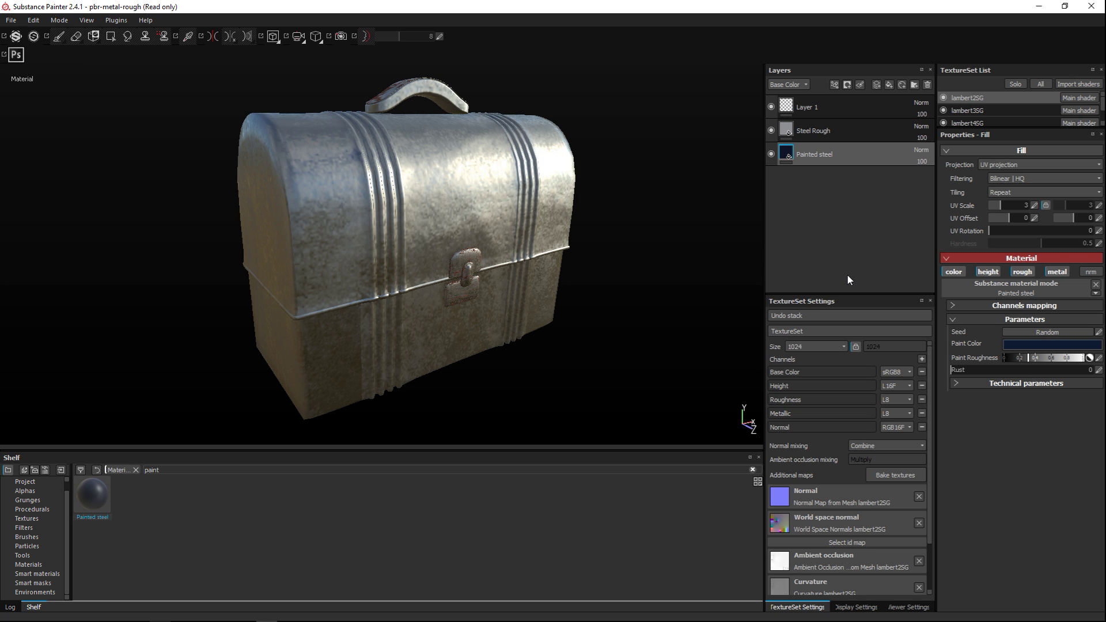
left_click(825, 133)
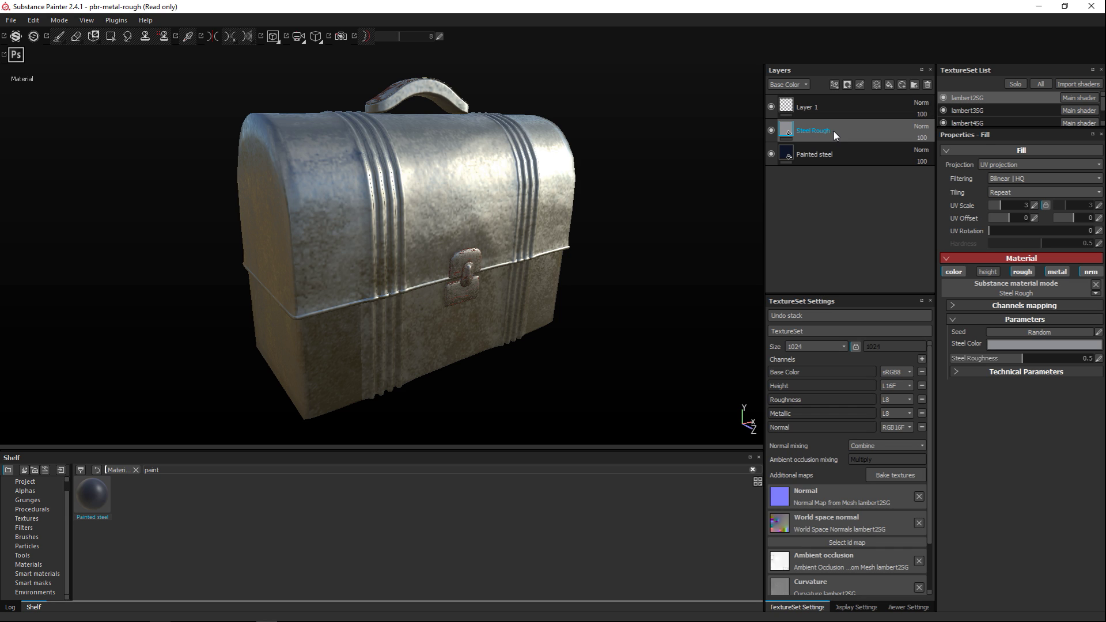
- Add a black mask to Steel Rough, then test a brush stroke and undo it
right_click(835, 130)
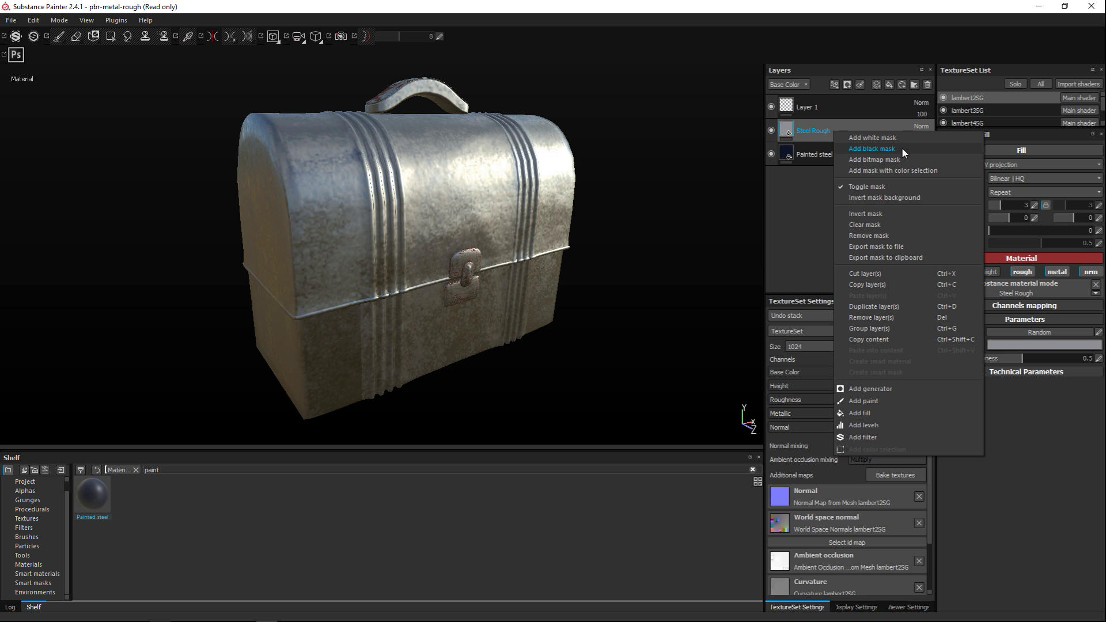
left_click(901, 148)
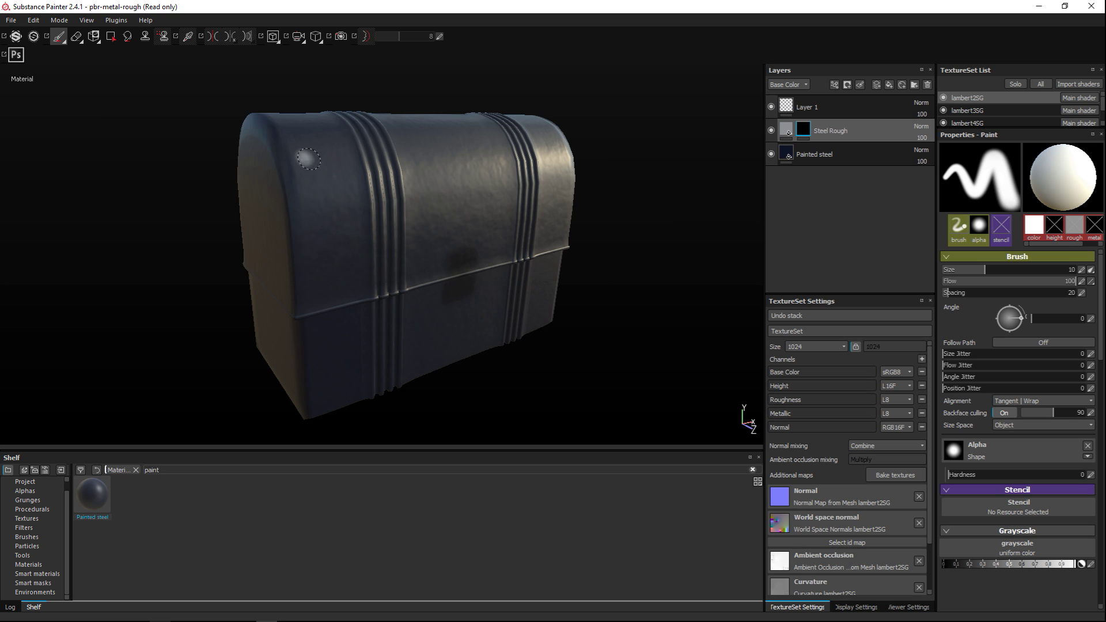
left_click_drag(302, 157, 506, 225)
scroll(483, 231, "up", 5)
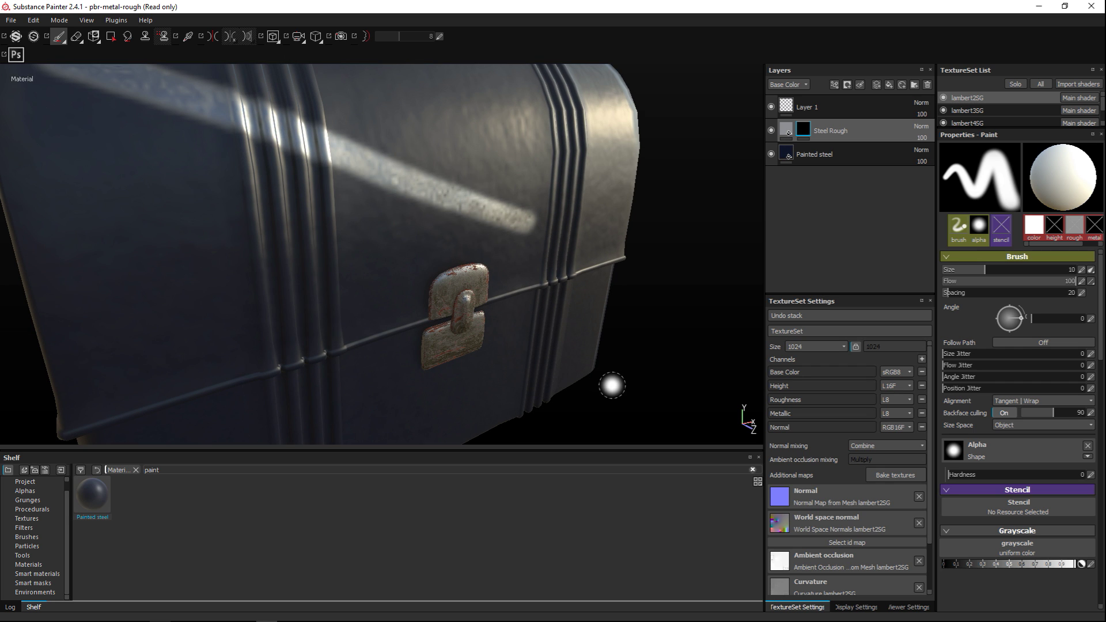
key("ctrl+z")
scroll(664, 344, "down", 6)
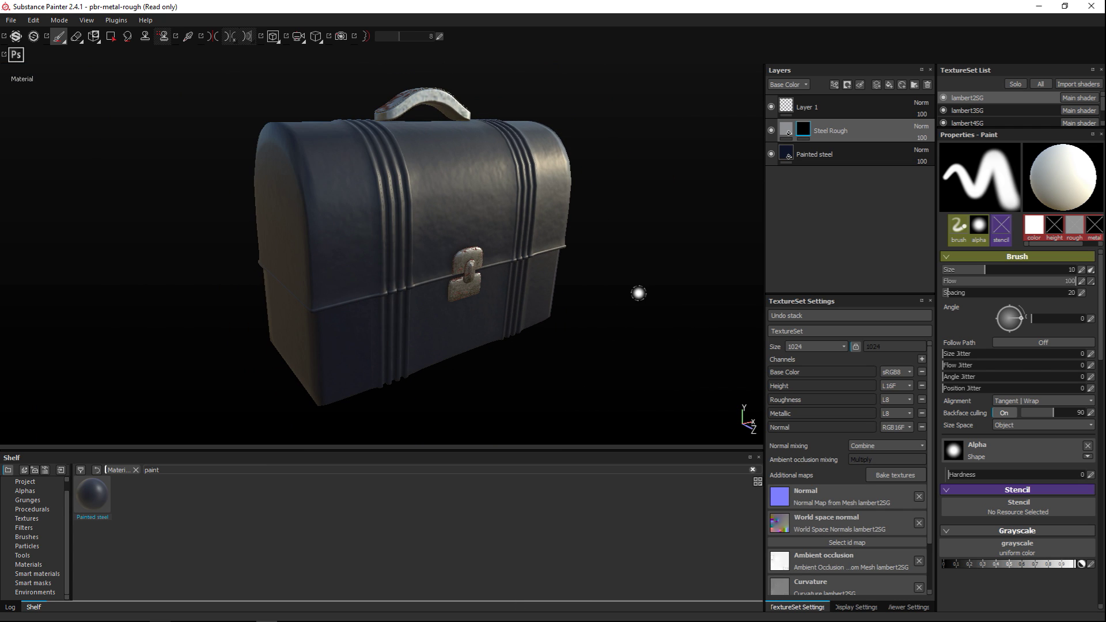
mouse_move(624, 282)
middle_mouse_down("alt")
mouse_move(609, 303)
mouse_move(622, 299)
middle_mouse_up("alt")
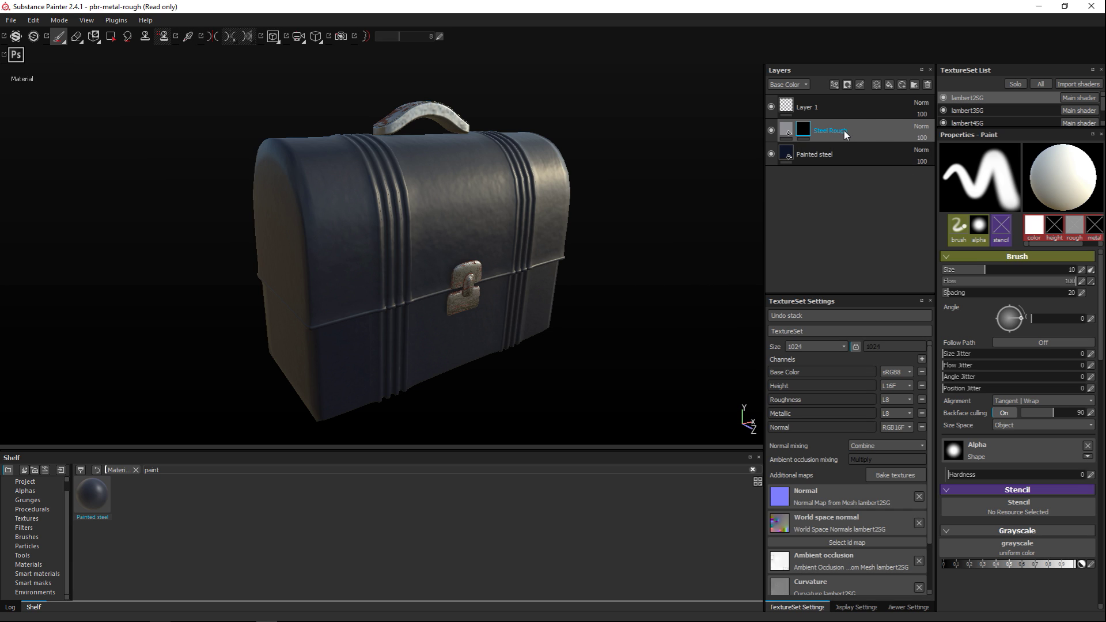
- Add a Generator to the Steel Rough mask and preview MG Dirt, MG Fiber Glass Edge Wear and MG Metal Edge Wear
left_click(835, 86)
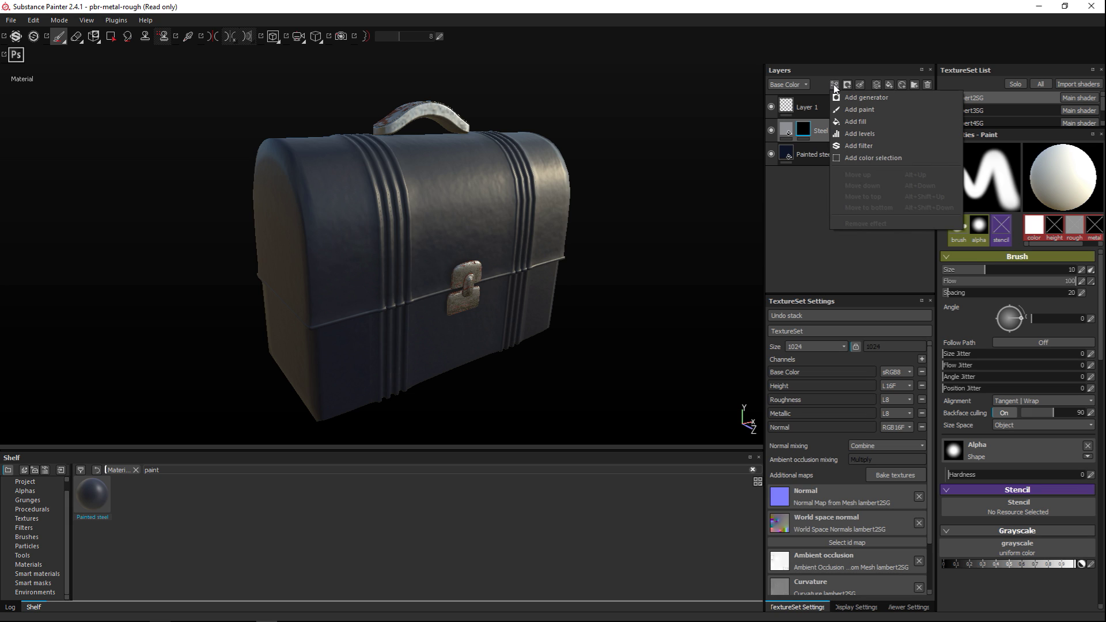
left_click(866, 97)
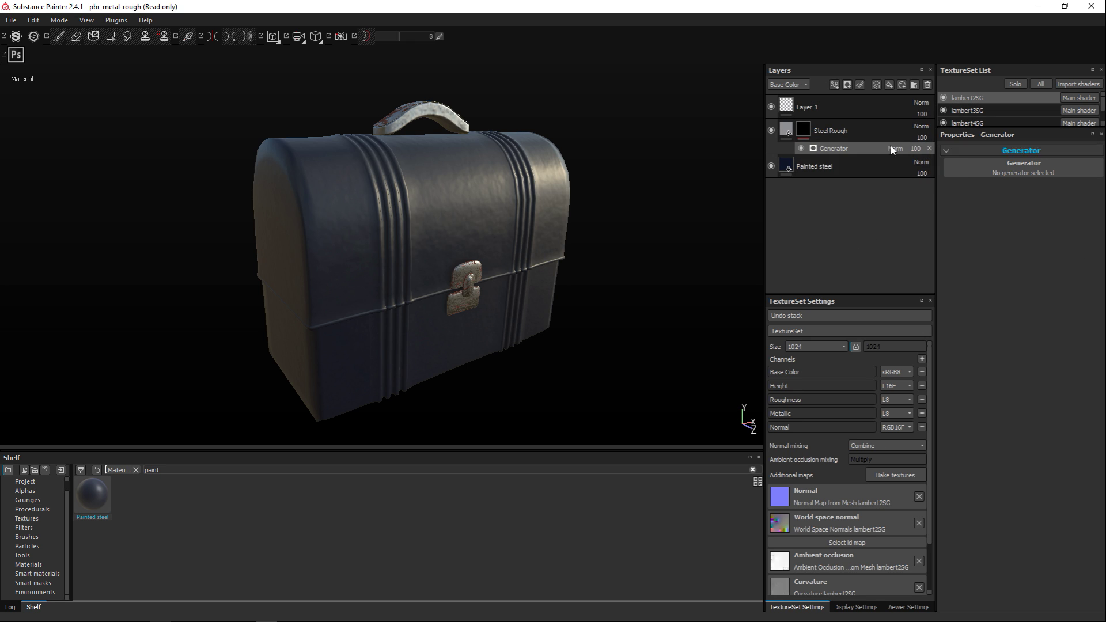
left_click(1039, 174)
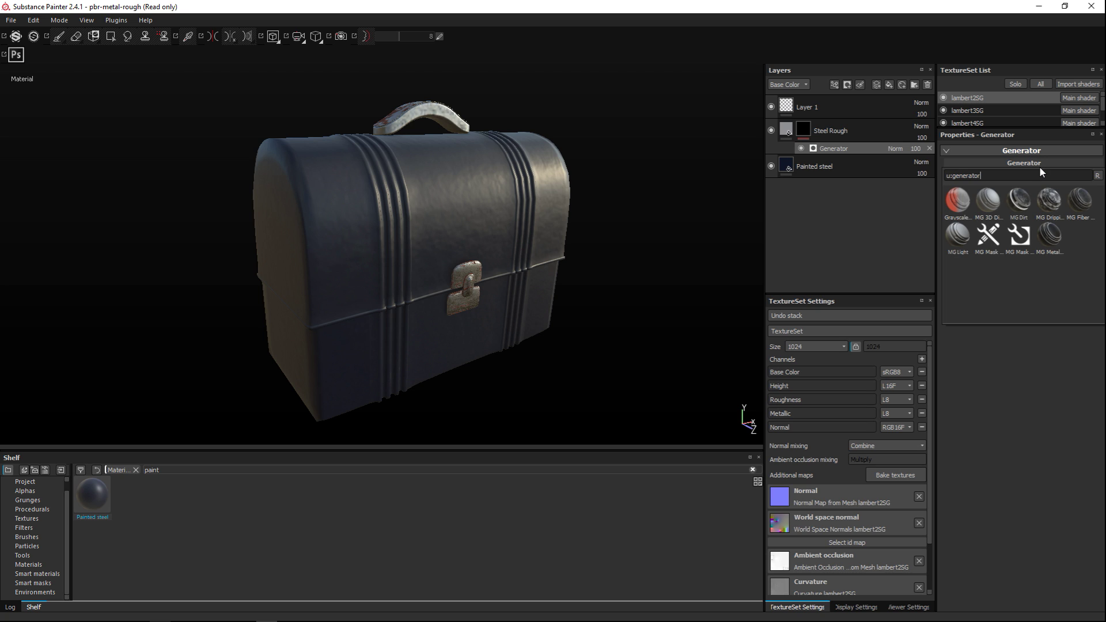
mouse_move(953, 203)
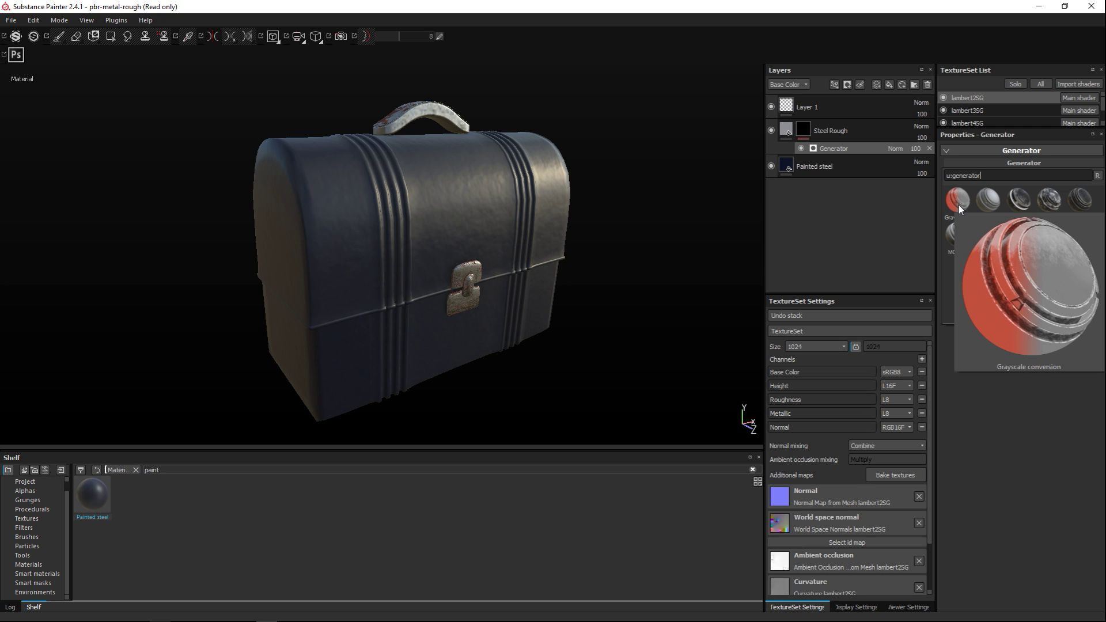
mouse_move(1029, 196)
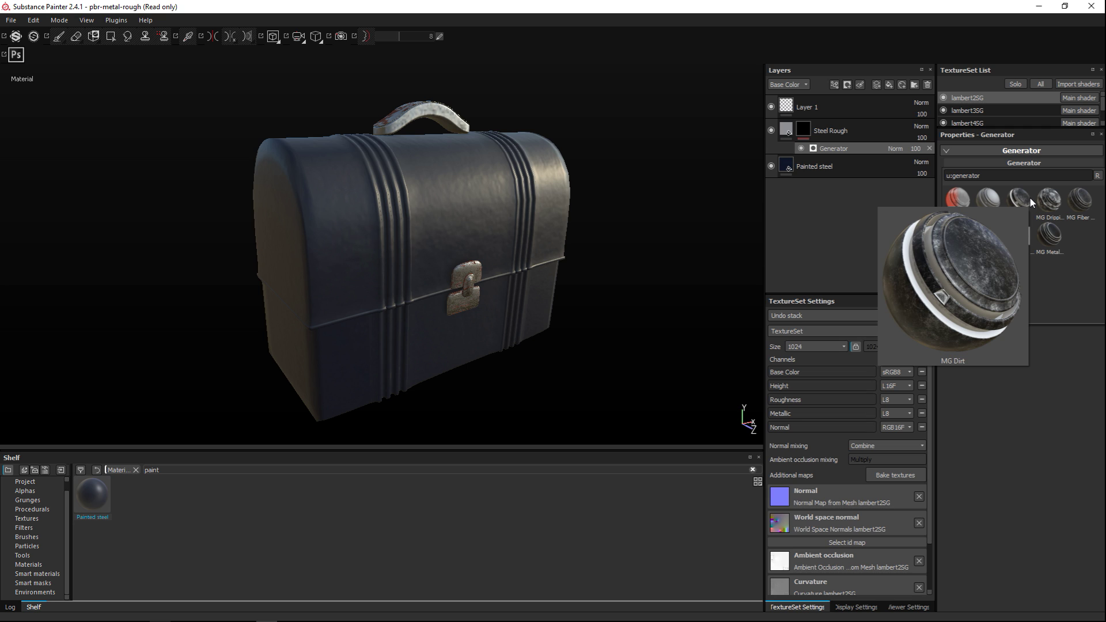
mouse_move(1081, 200)
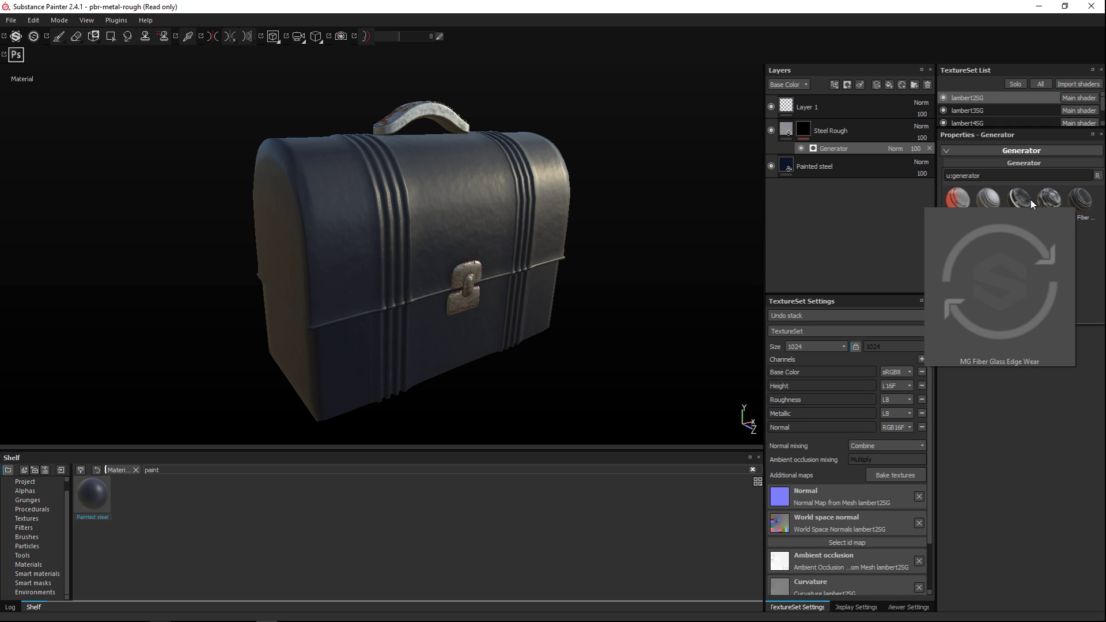
mouse_move(1052, 240)
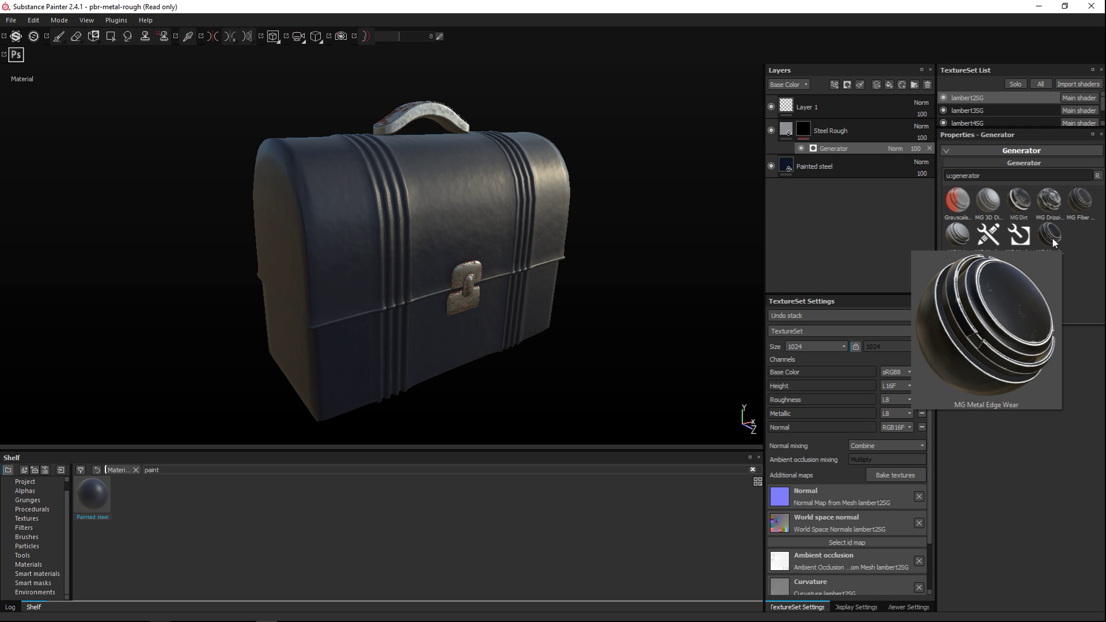
- Choose MG Metal Edge Wear for the mask and inspect wear around the latch and handle
left_click(1052, 237)
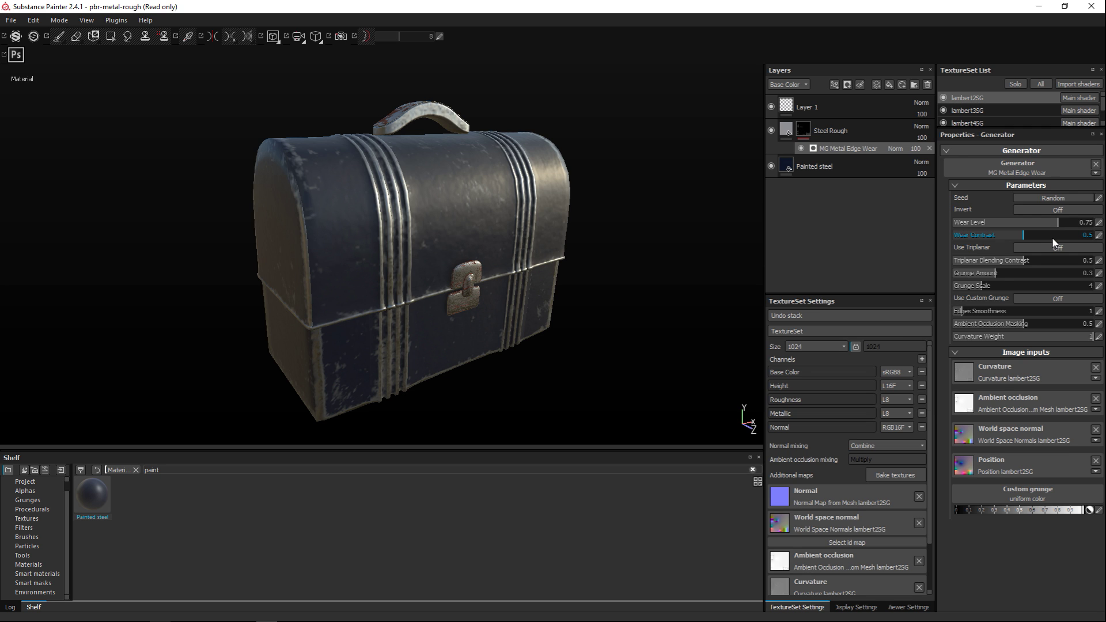
left_click_drag(569, 292, 658, 314, "alt")
right_click_drag(657, 313, 623, 348, "alt")
left_click_drag(622, 348, 578, 319, "alt")
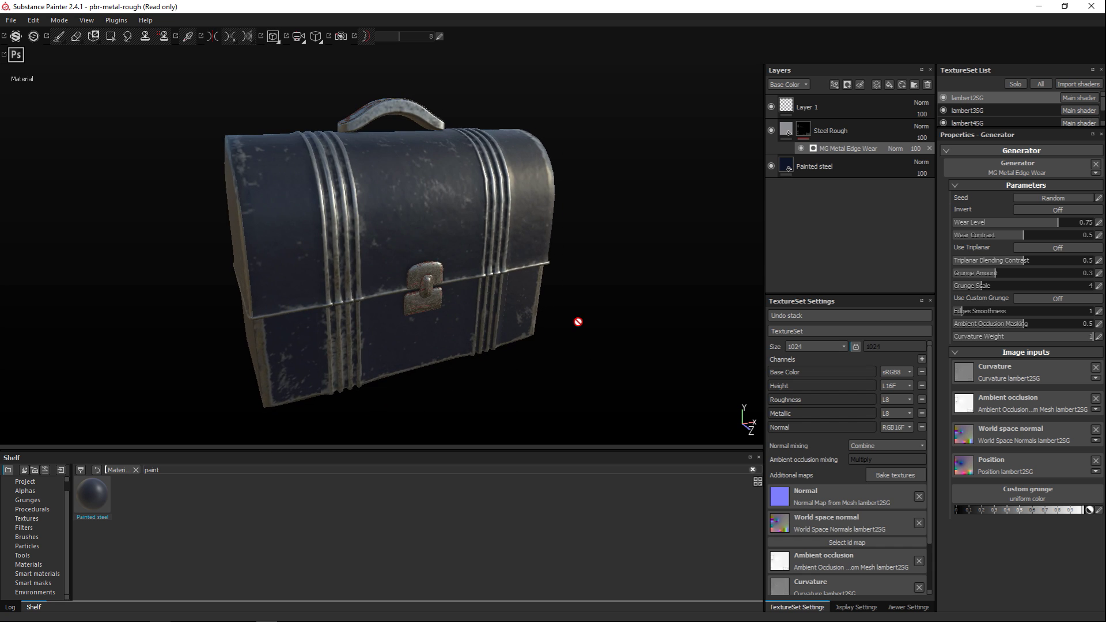
right_click_drag(578, 318, 592, 330, "alt")
left_click_drag(596, 319, 648, 367, "alt")
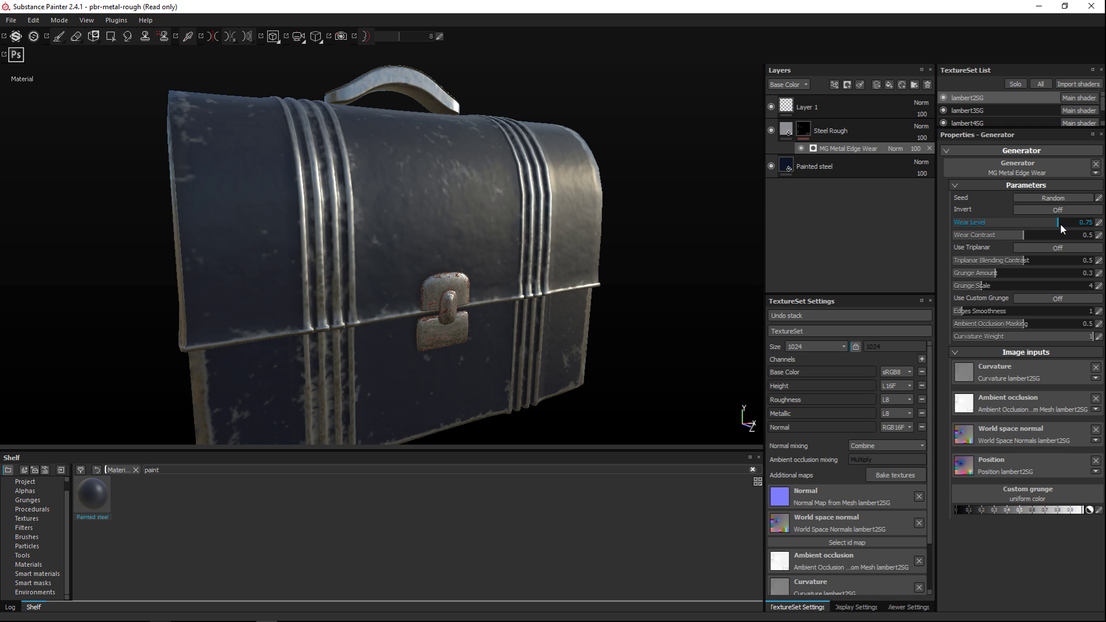
- Set edge-wear sliders: Wear Level 0.8, Wear Contrast 0.63, Grunge Amount 0.46, Edges Smoothness 3.95
left_click_drag(1057, 221, 975, 234)
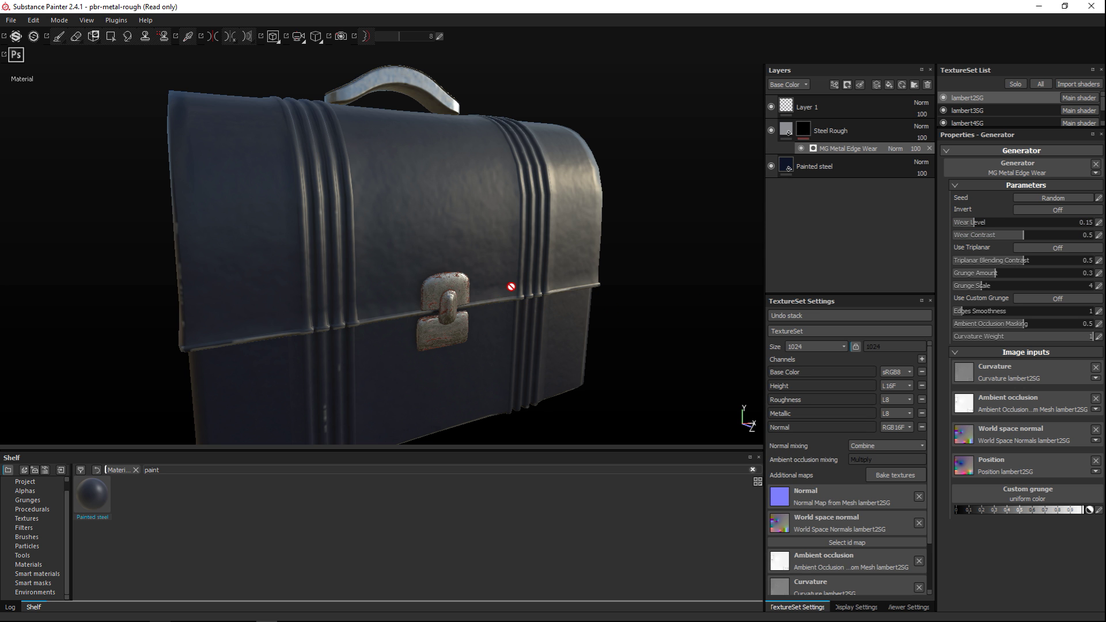
left_click_drag(508, 283, 267, 296, "alt")
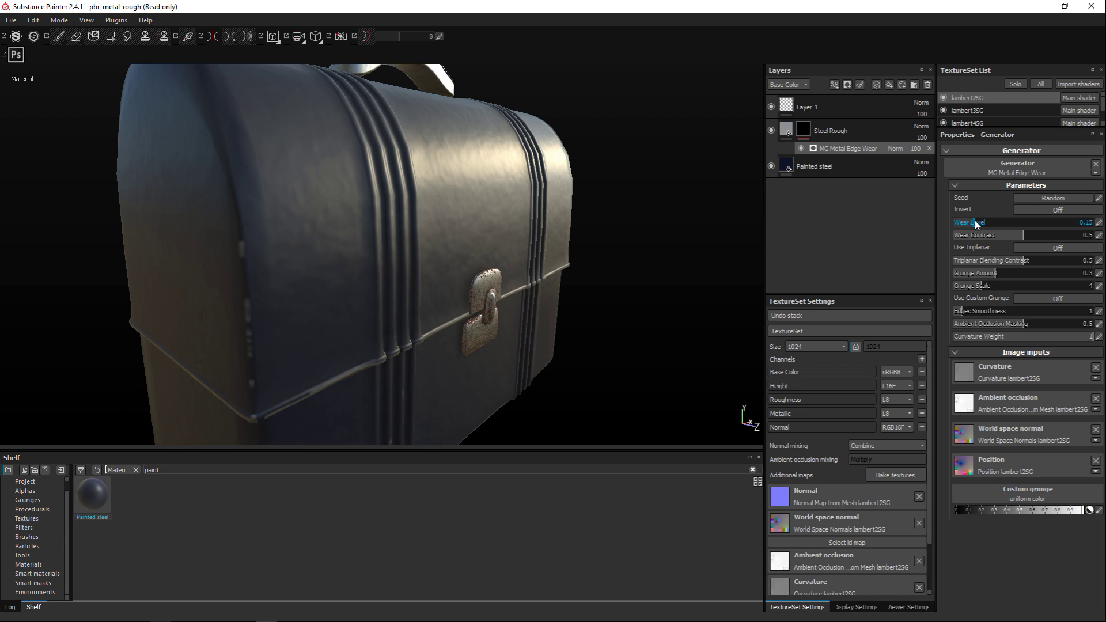
left_click_drag(986, 222, 1093, 223)
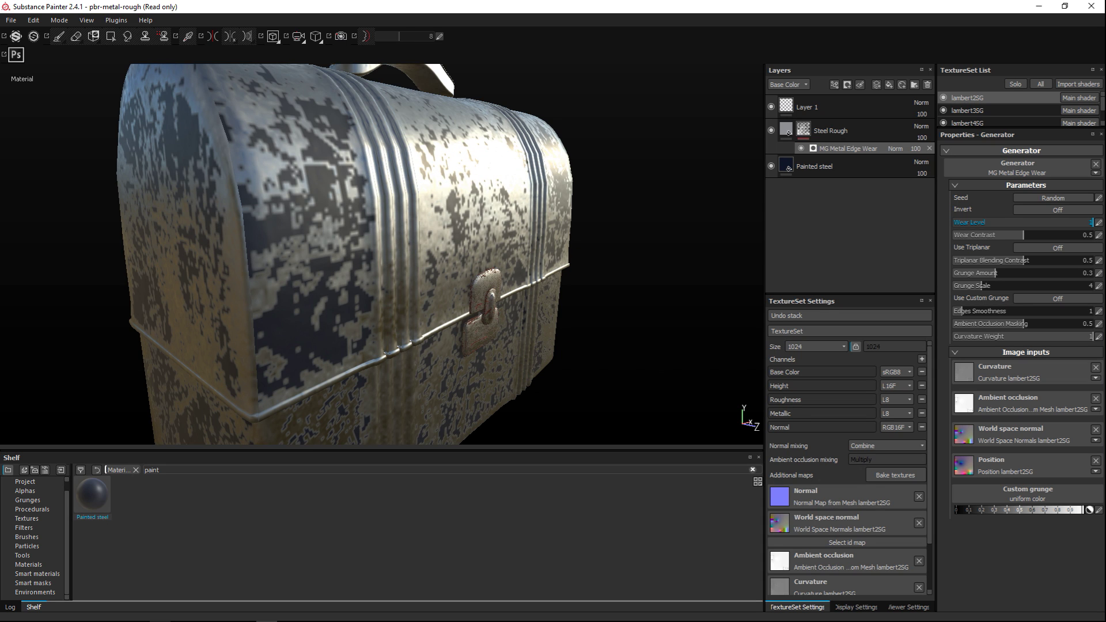
mouse_move(1093, 224)
left_mouse_down()
mouse_move(1053, 230)
mouse_move(1065, 230)
left_mouse_up()
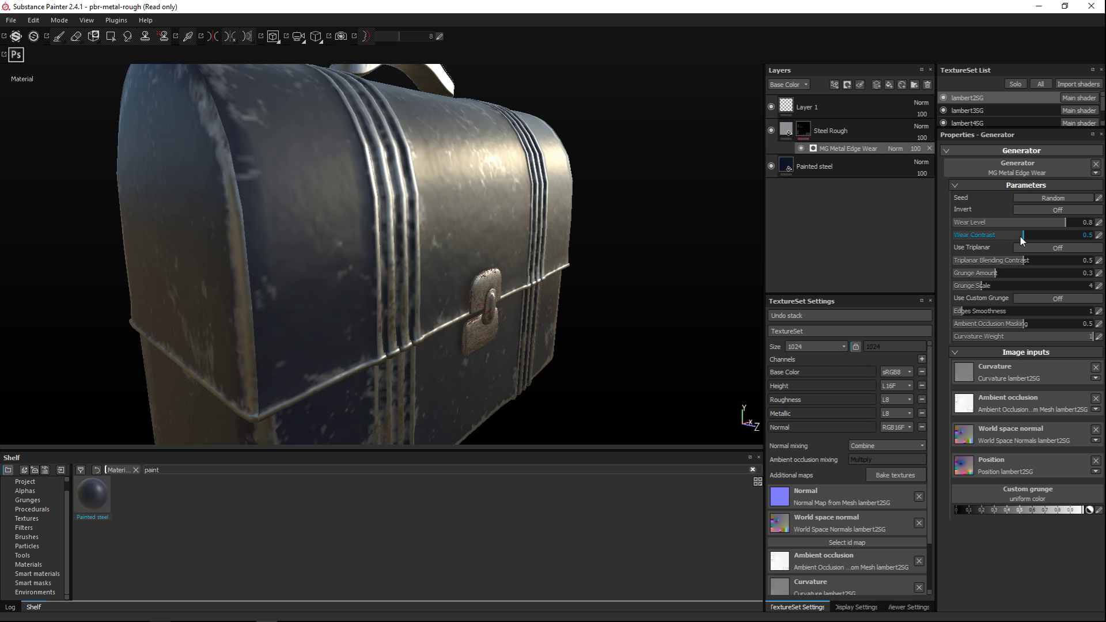
mouse_move(1021, 235)
left_mouse_down()
mouse_move(1090, 247)
mouse_move(918, 248)
mouse_move(1021, 249)
mouse_move(1006, 253)
mouse_move(1075, 241)
mouse_move(1040, 245)
left_mouse_up()
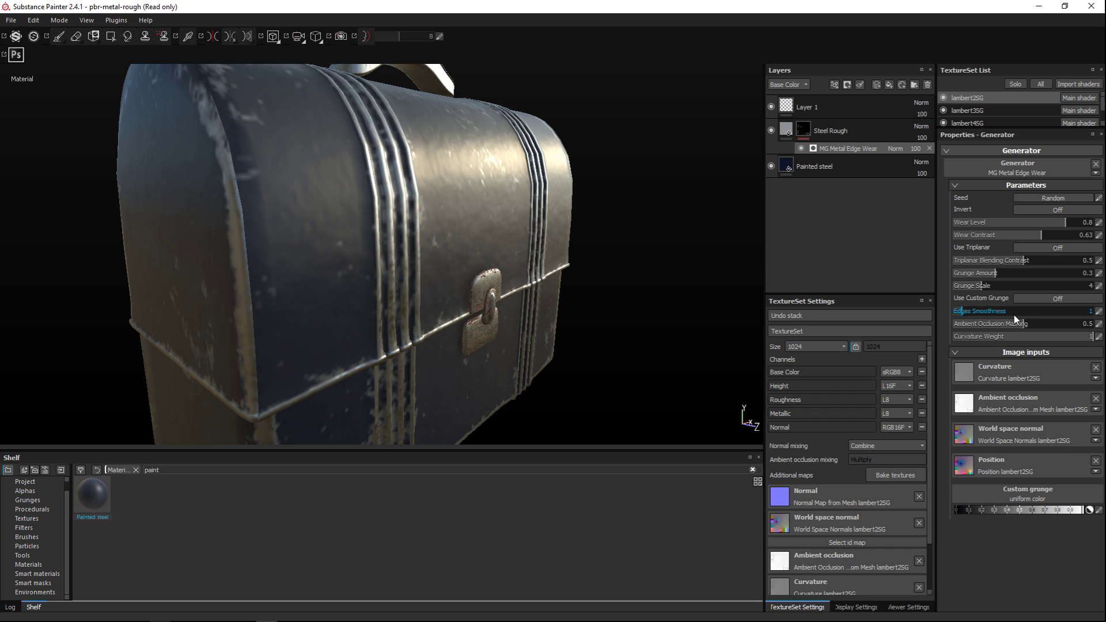
mouse_move(998, 275)
left_mouse_down()
mouse_move(1083, 274)
mouse_move(1031, 282)
mouse_move(1079, 286)
mouse_move(1016, 281)
left_mouse_up()
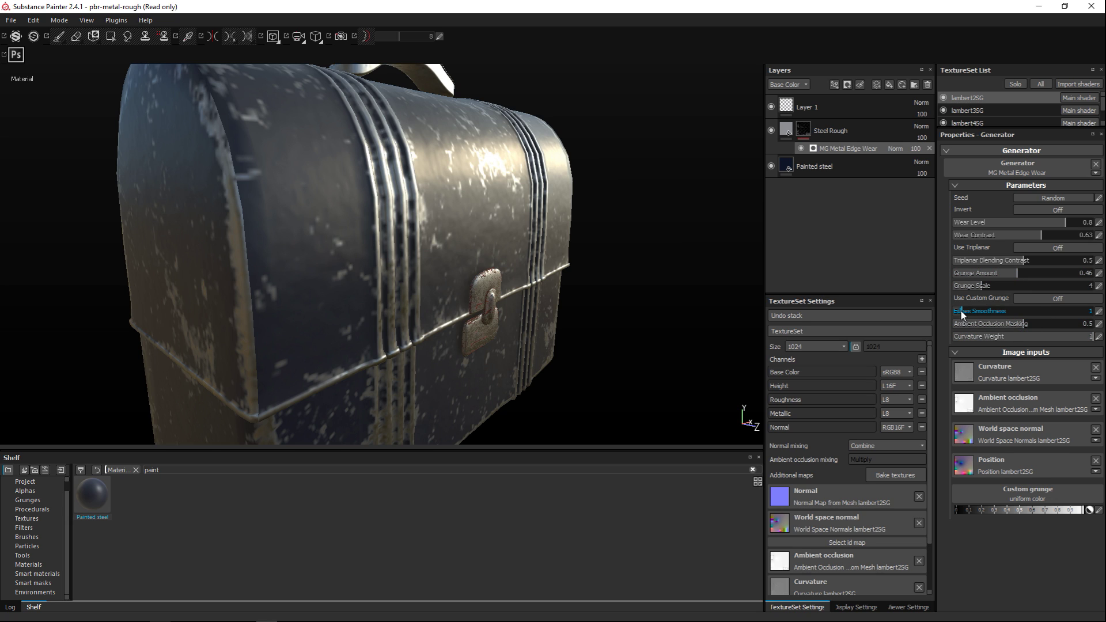
mouse_move(970, 312)
left_mouse_down()
mouse_move(1009, 305)
mouse_move(989, 312)
left_mouse_up()
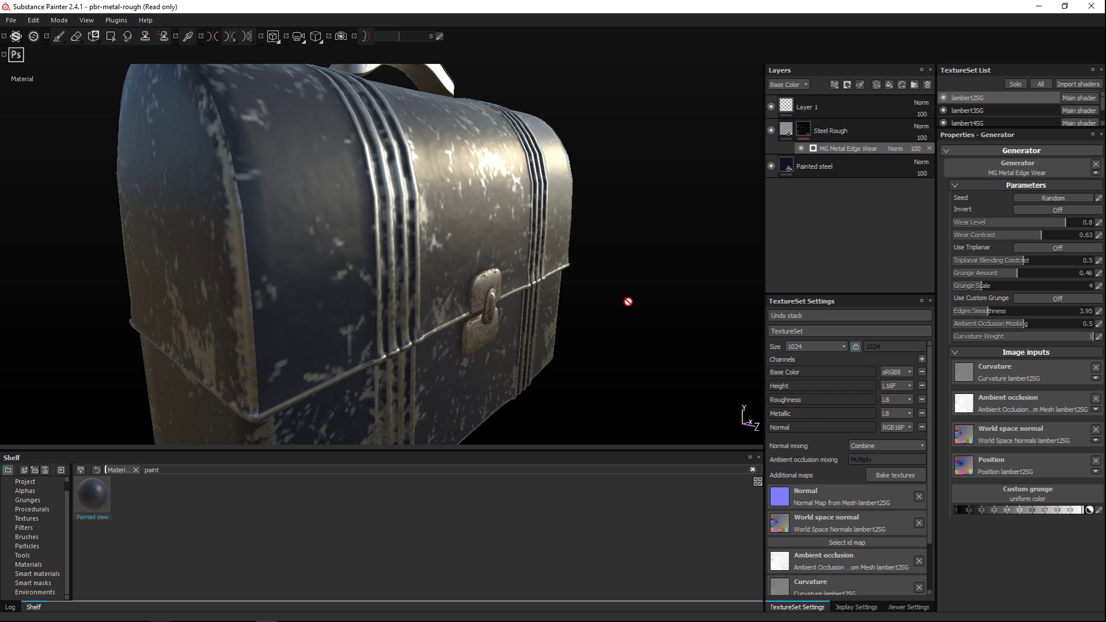
- Set Grunge Scale to 4 and orbit the lunchbox to review the finer bare-steel chips
mouse_move(655, 299)
left_mouse_down("alt")
mouse_move(556, 297)
mouse_move(600, 287)
mouse_move(630, 299)
mouse_move(590, 314)
mouse_move(654, 310)
left_mouse_up("alt")
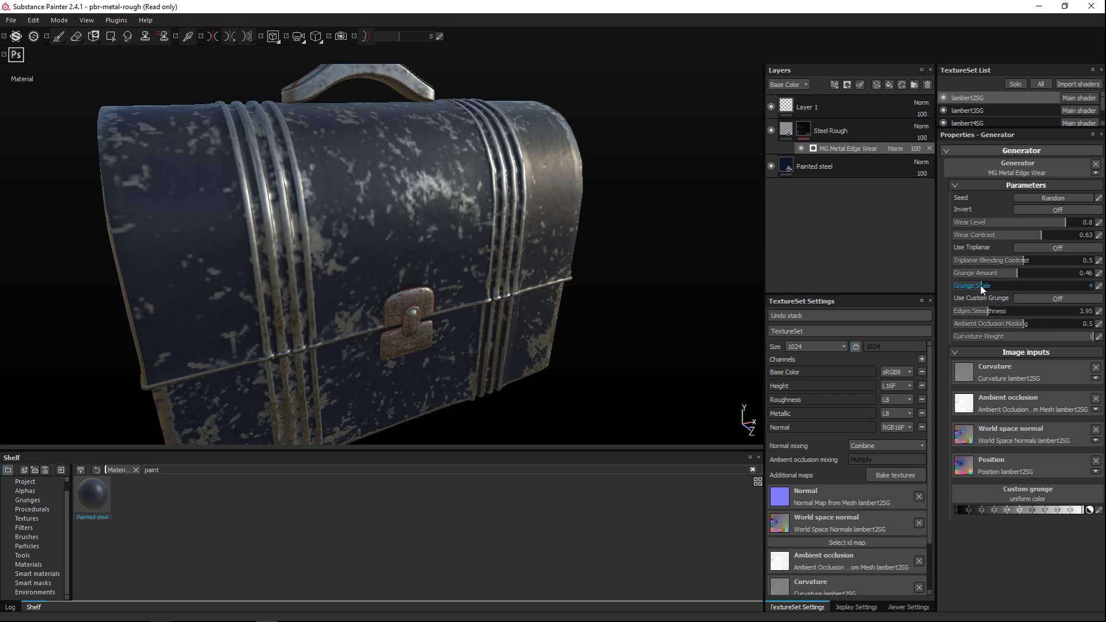
mouse_move(983, 288)
left_mouse_down()
mouse_move(1039, 282)
mouse_move(982, 288)
left_mouse_up()
left_click_drag(605, 296, 622, 274, "alt")
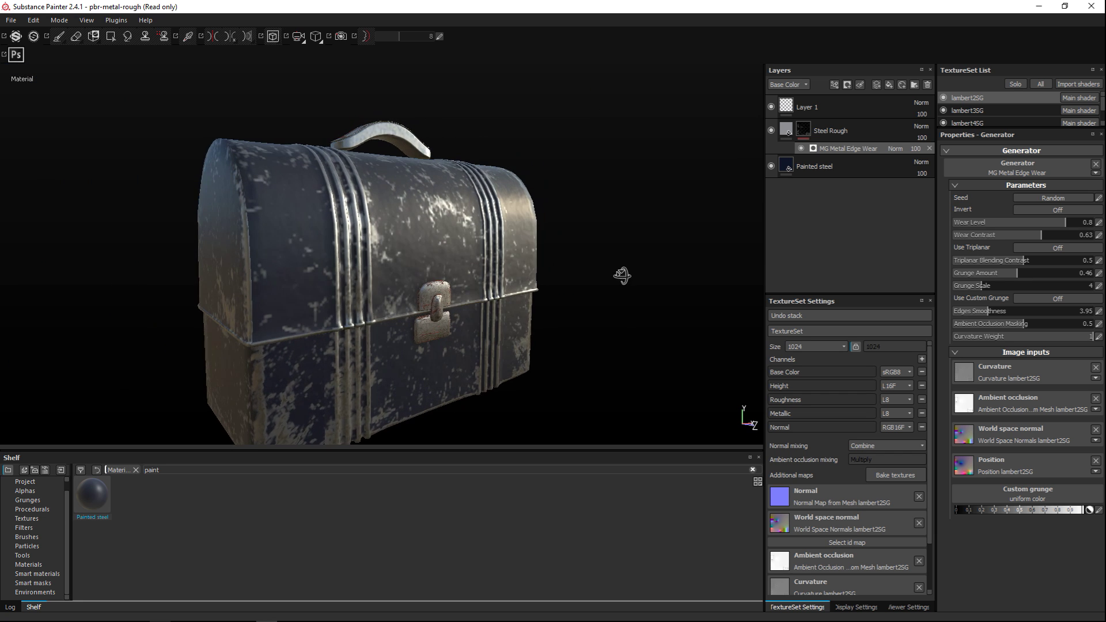
left_click_drag(576, 301, 613, 347, "alt")
scroll(605, 274, "up", 2)
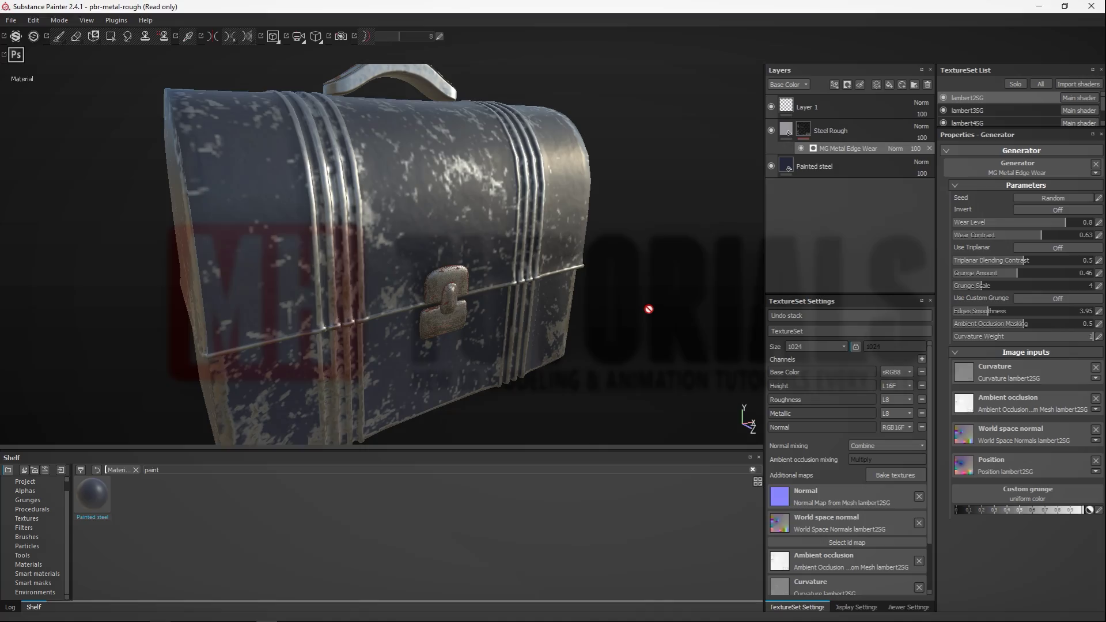